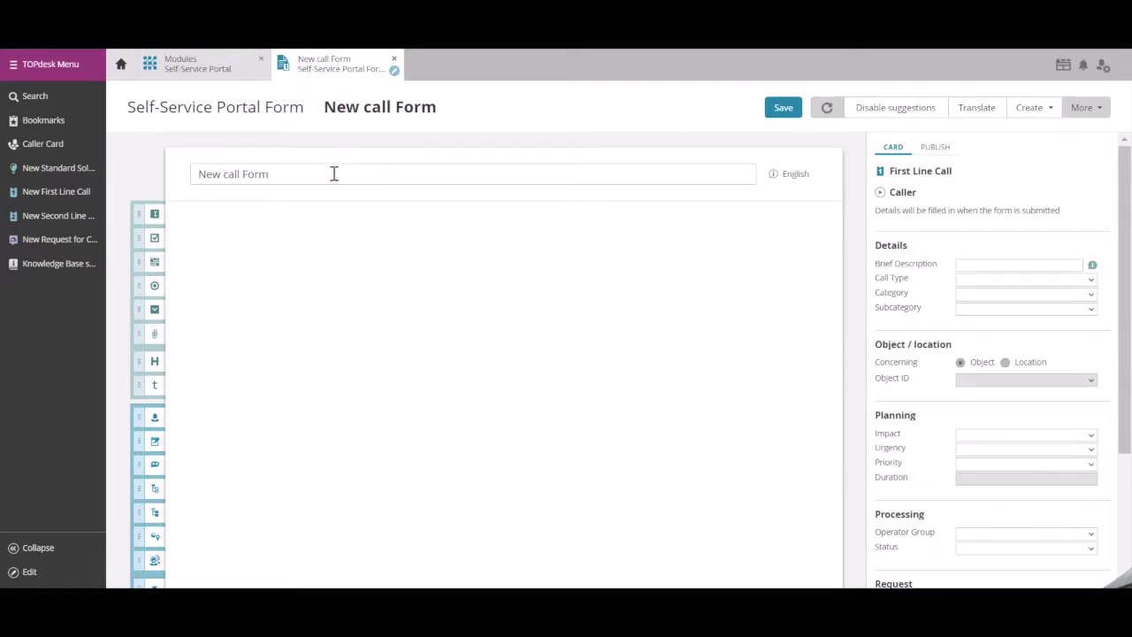
Title the form "Report a printer malfunction" and add Brief Description as a mandatory field
triple_click(338, 176)
type("Report a printer malfunction")
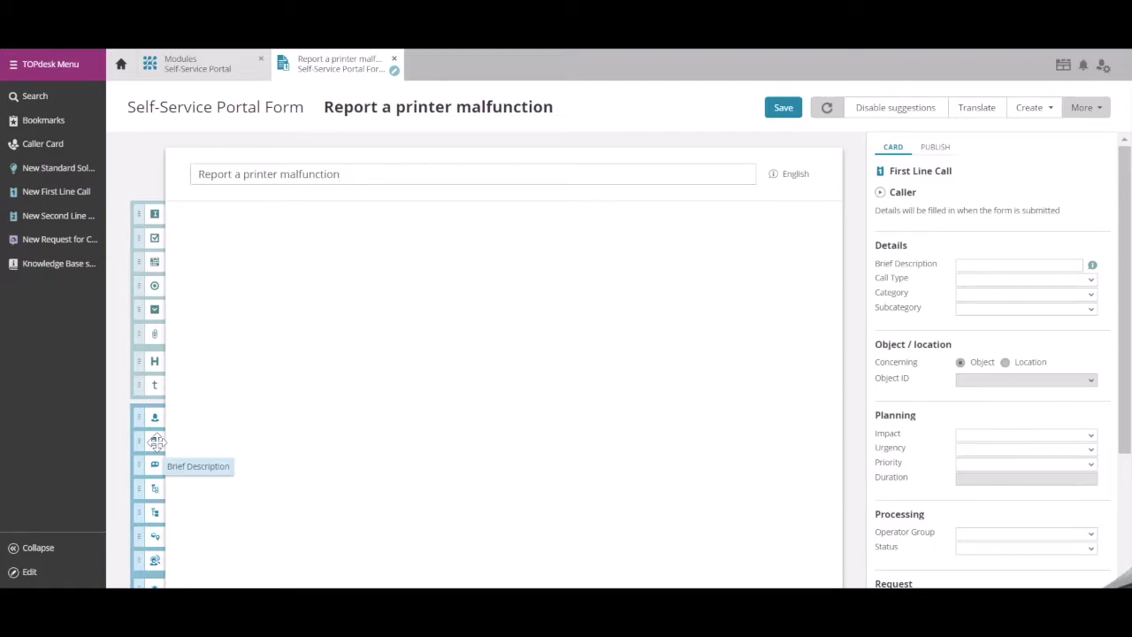
left_click_drag(156, 440, 311, 276)
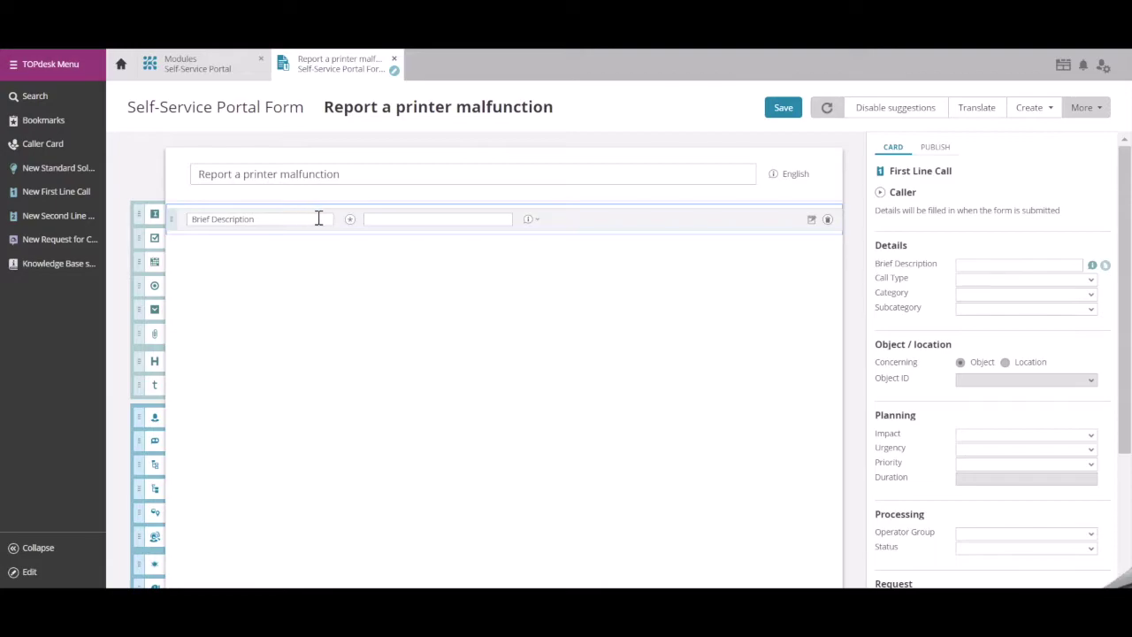
left_click(350, 221)
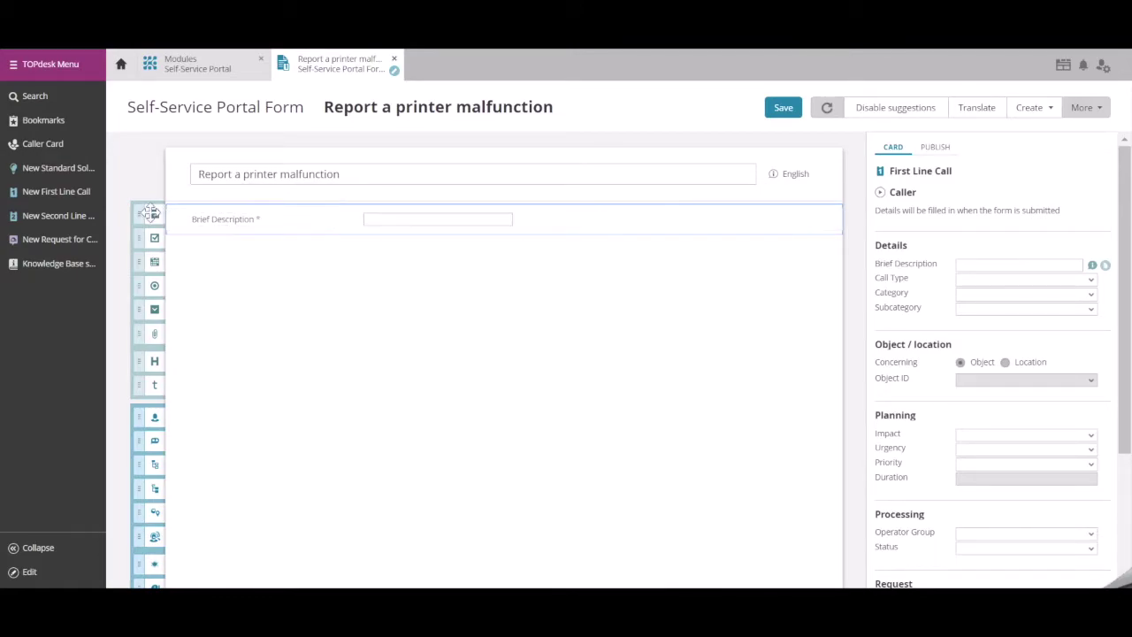
Add a mandatory open question labelled "What can we help you with?" below the Brief Description field
left_click_drag(151, 212, 276, 288)
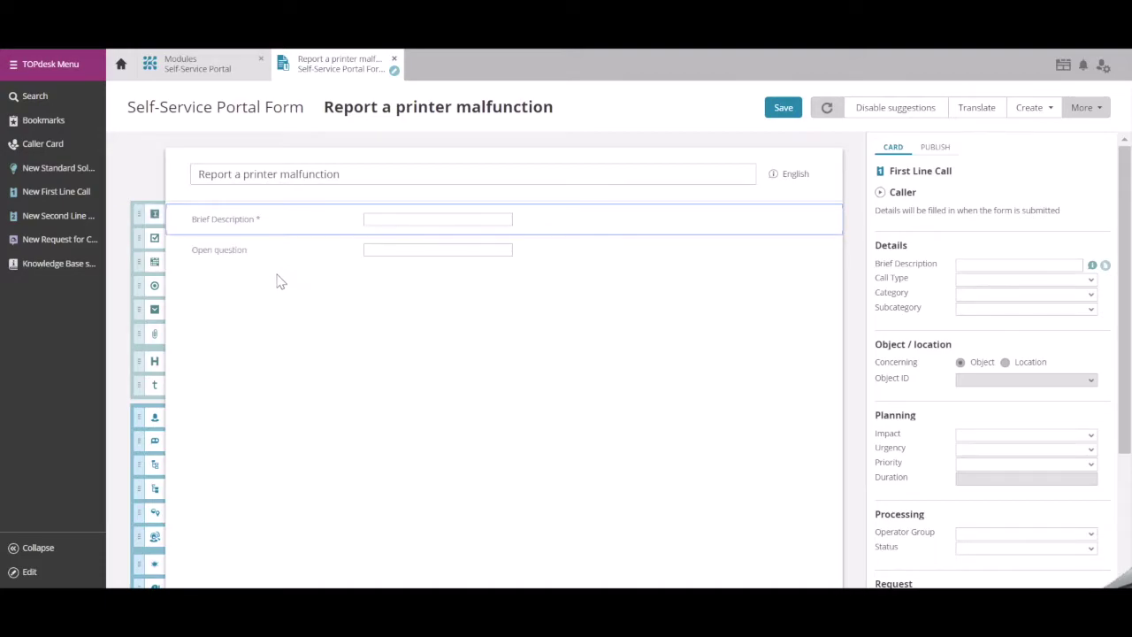
left_click(277, 251)
left_click_drag(277, 249, 189, 249)
type("What")
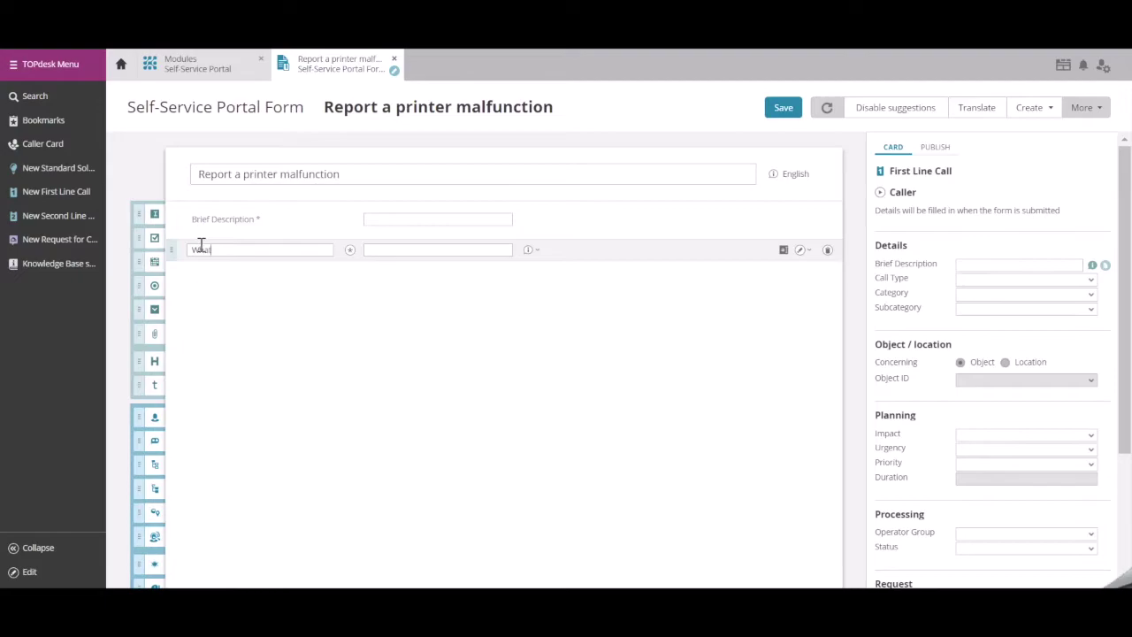
type(" can we help you with?")
left_click(349, 251)
Set the answer field of the "What can we help you with?" question to 5 rows
left_click(801, 251)
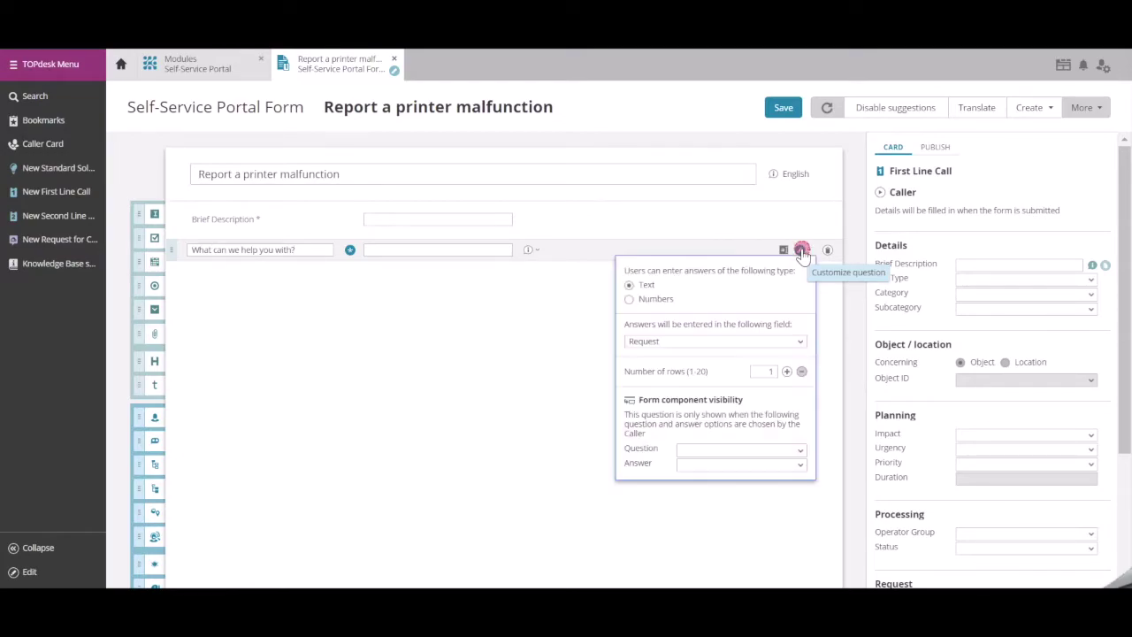
left_click(786, 372)
left_click(786, 372)
left_click(786, 372)
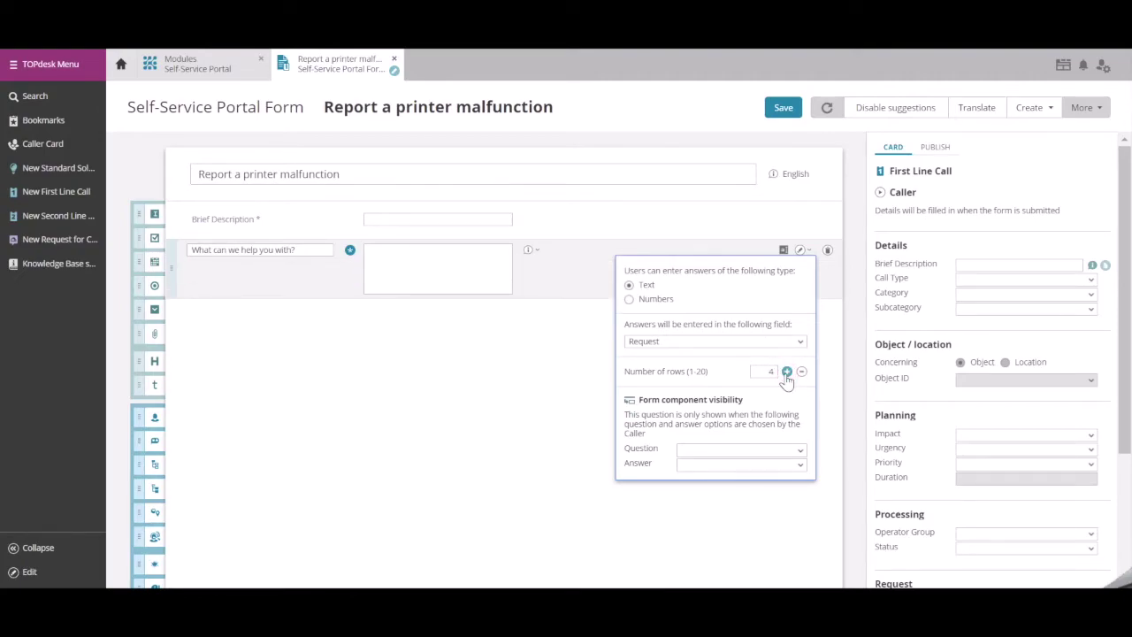
left_click(786, 372)
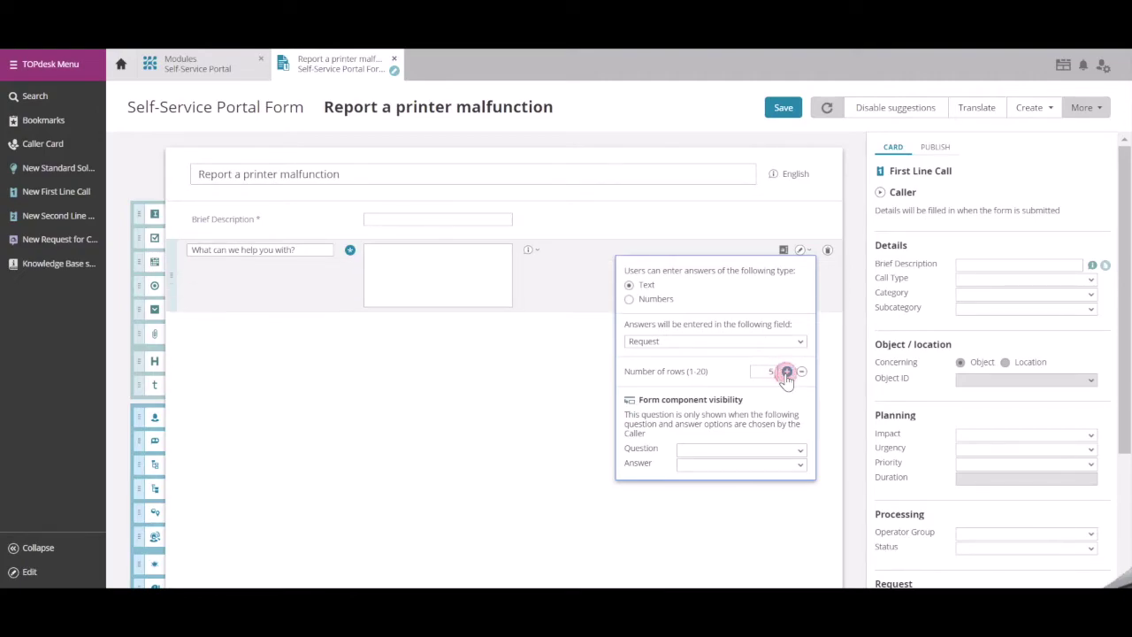
left_click(549, 392)
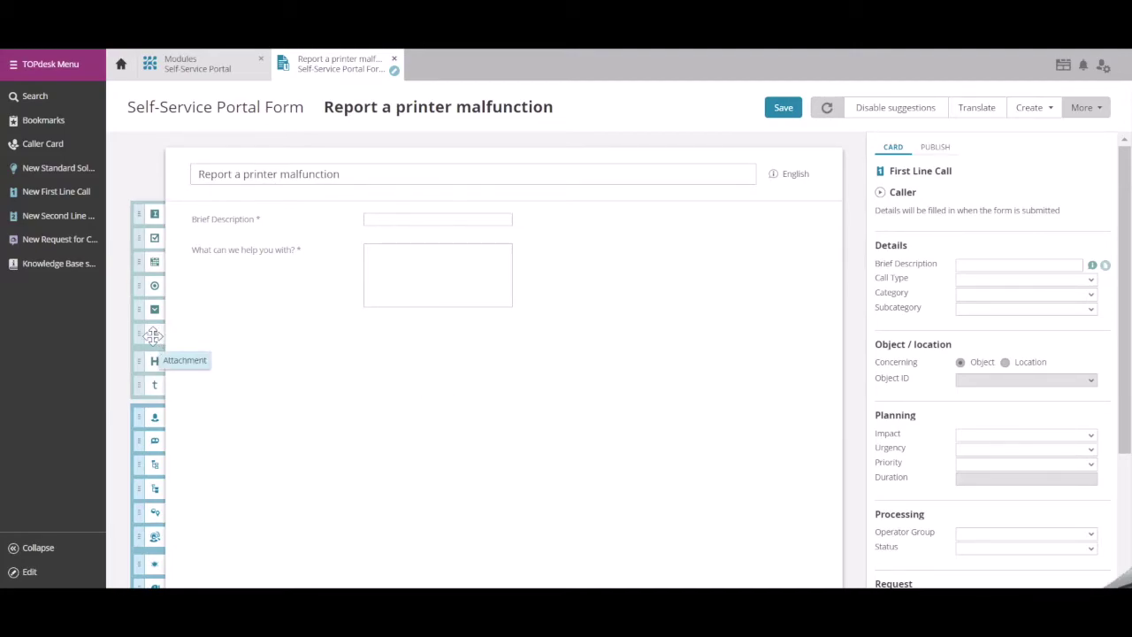
Add an Attachment component and an Object / location component below the open question
left_click_drag(153, 334, 253, 348)
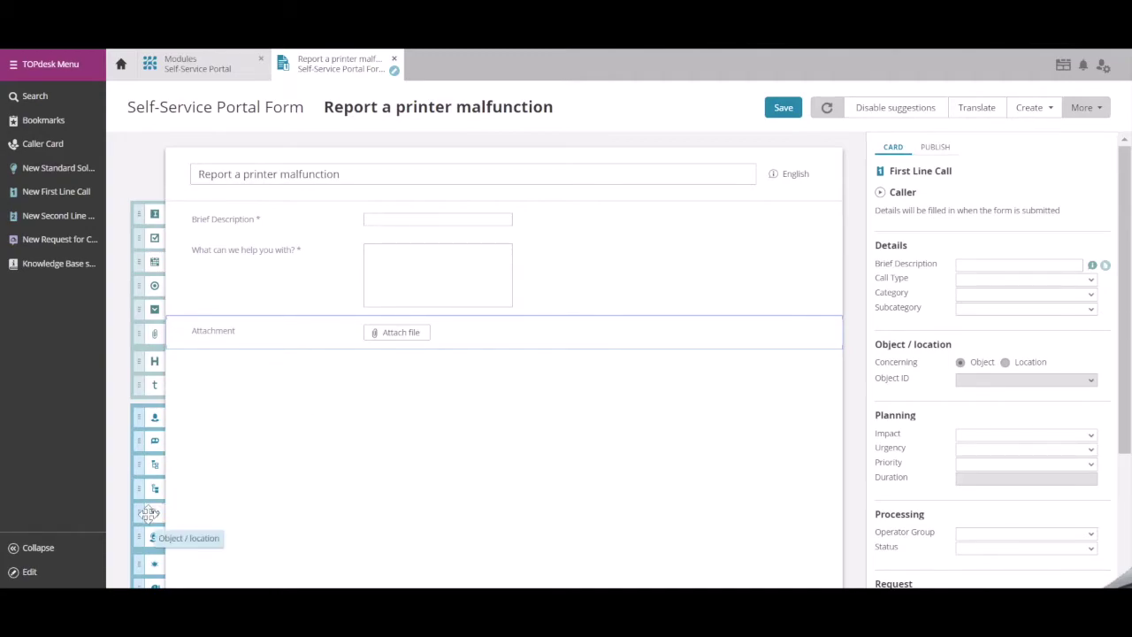
left_click_drag(149, 513, 309, 399)
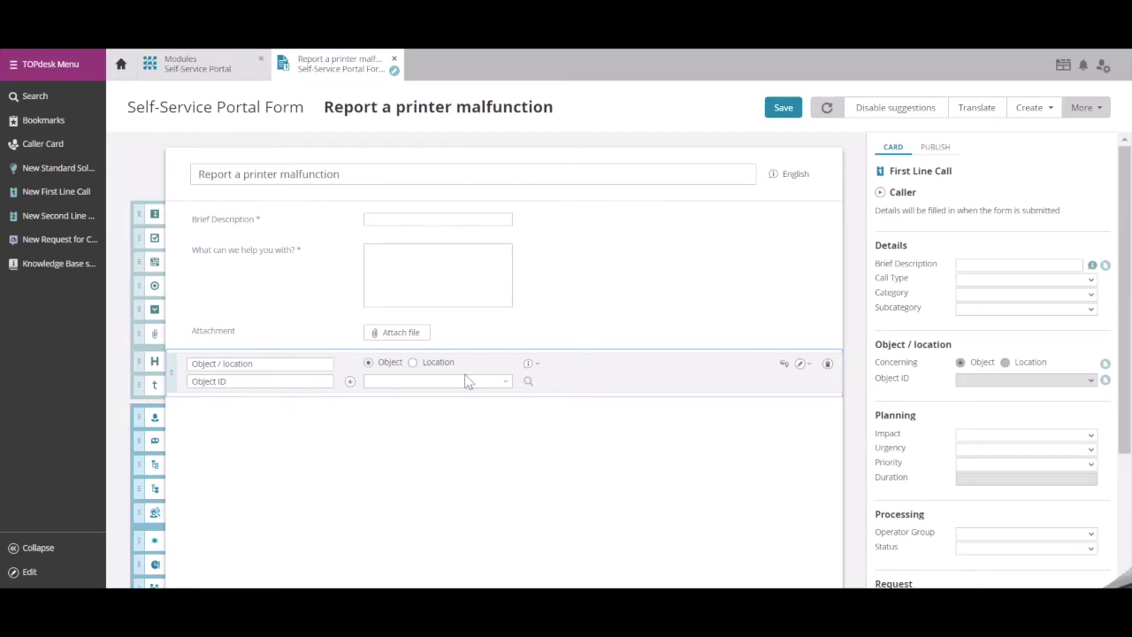
Classify the First Line Call card as call type Incident, category Netwærk & Datakommunikation and subcategory Printer
left_click(1090, 281)
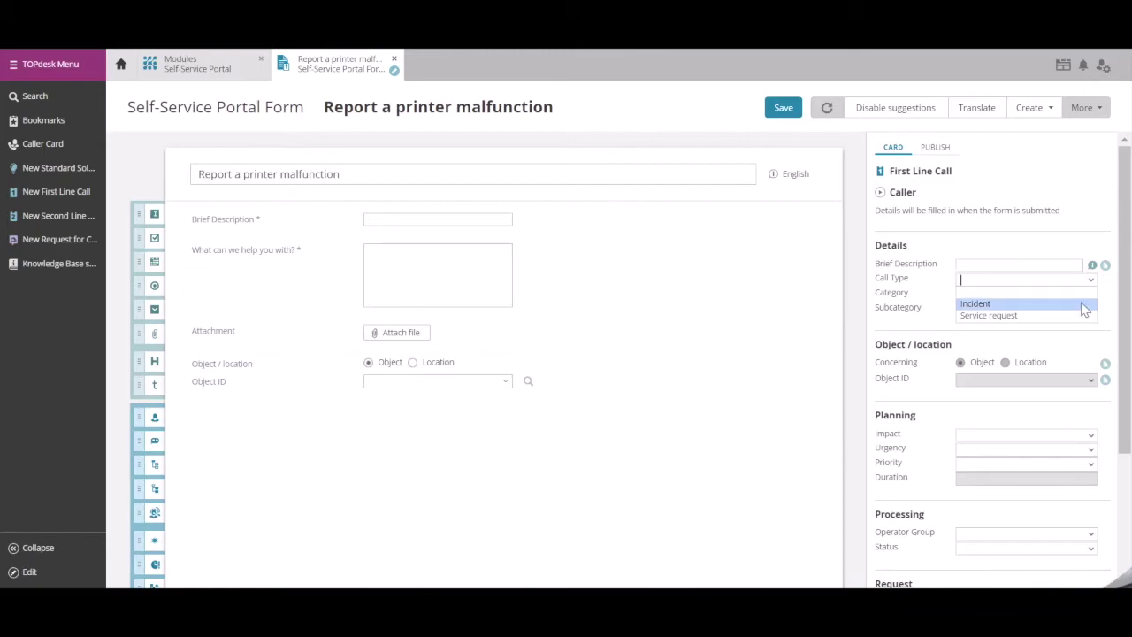
left_click(1082, 305)
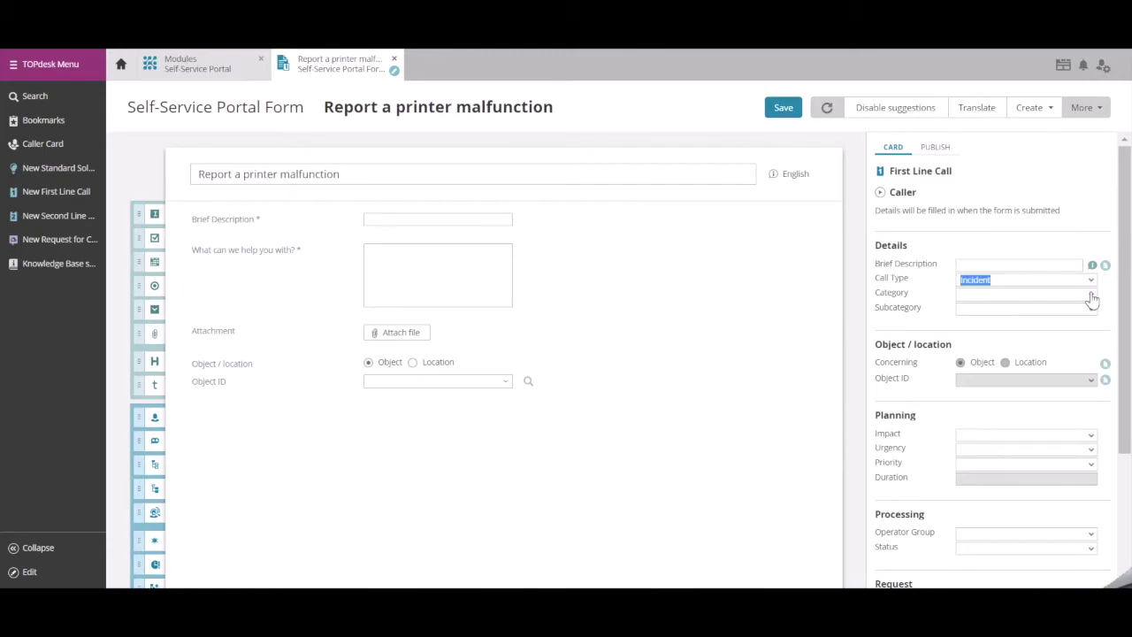
left_click(1092, 298)
left_click(1038, 389)
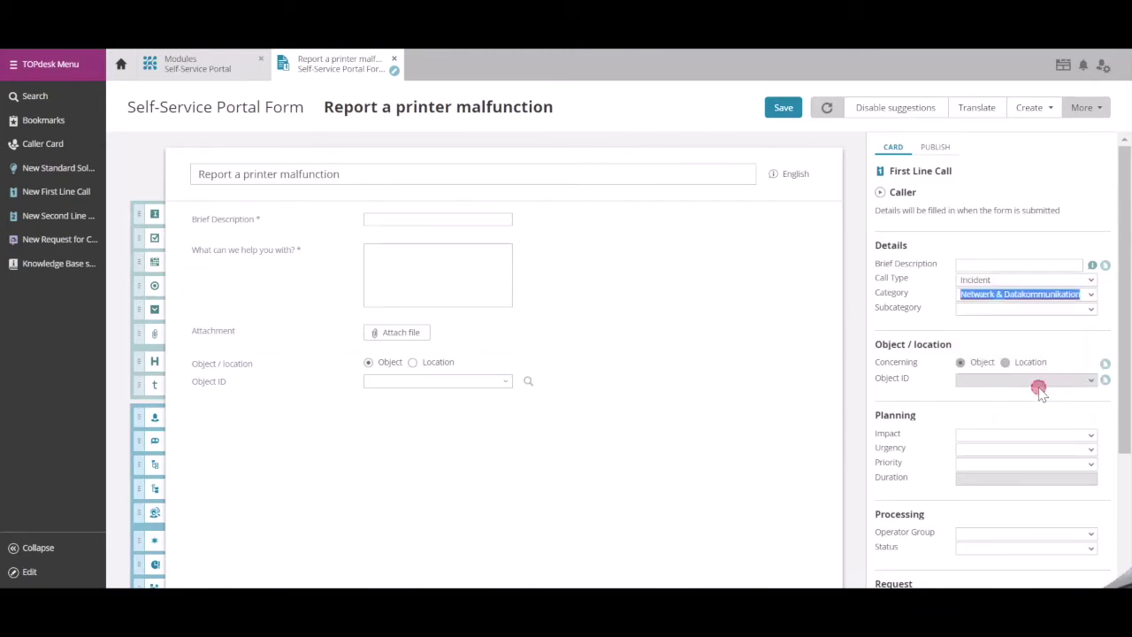
left_click(1091, 309)
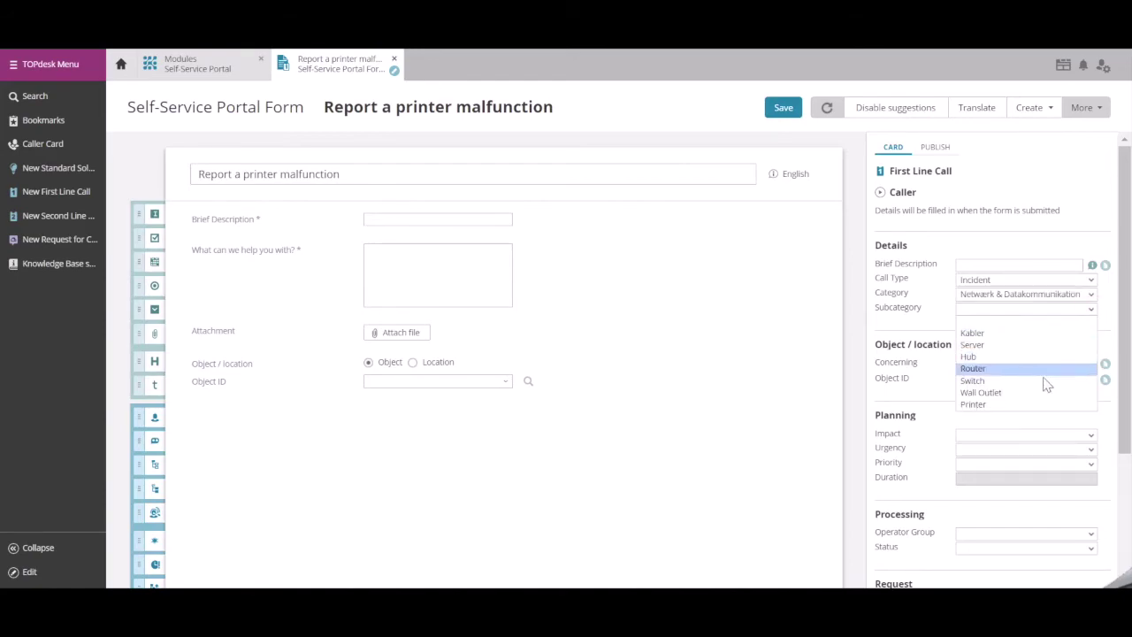
left_click(1031, 404)
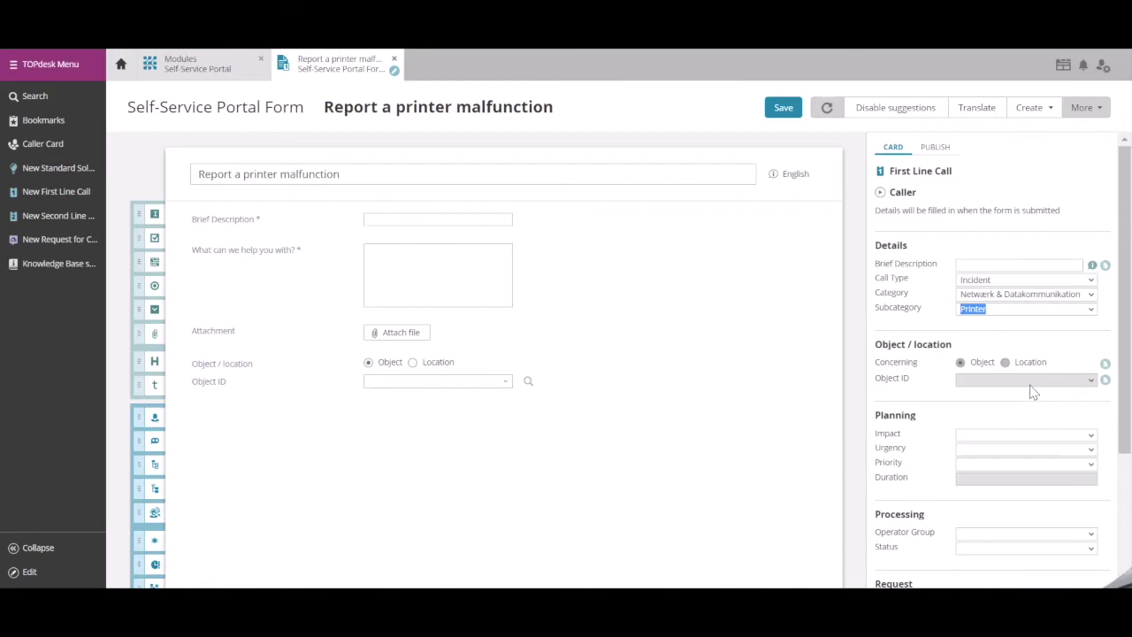
Set the card's operator group to Support, its status to Registeret and its request entry to SelfServiceDesk
scroll(1036, 398, "down", 3)
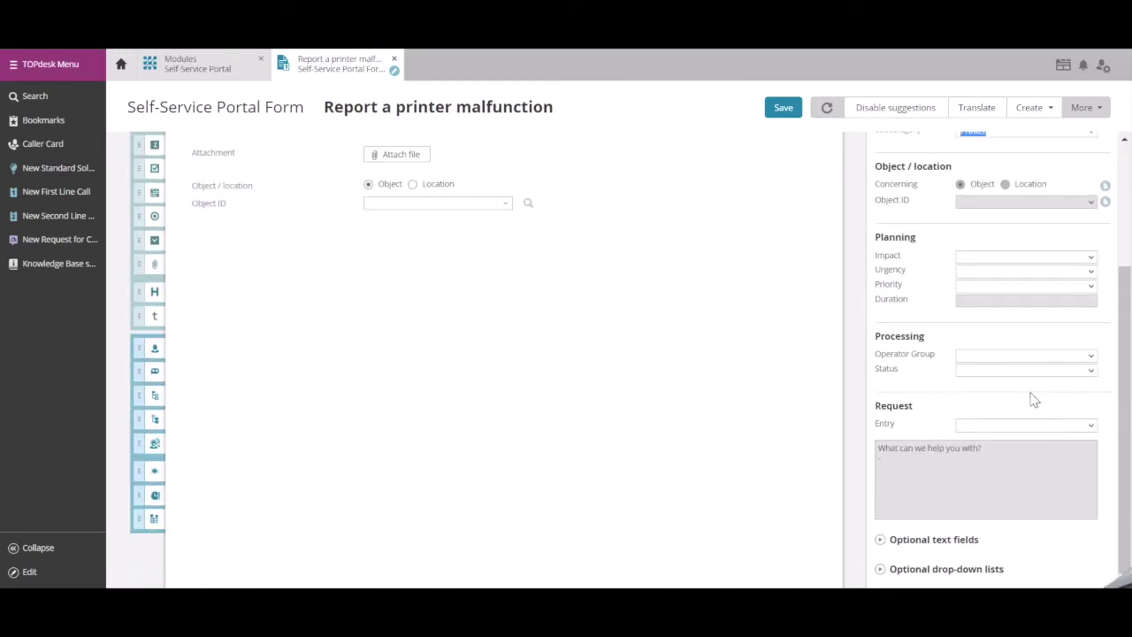
left_click(1093, 356)
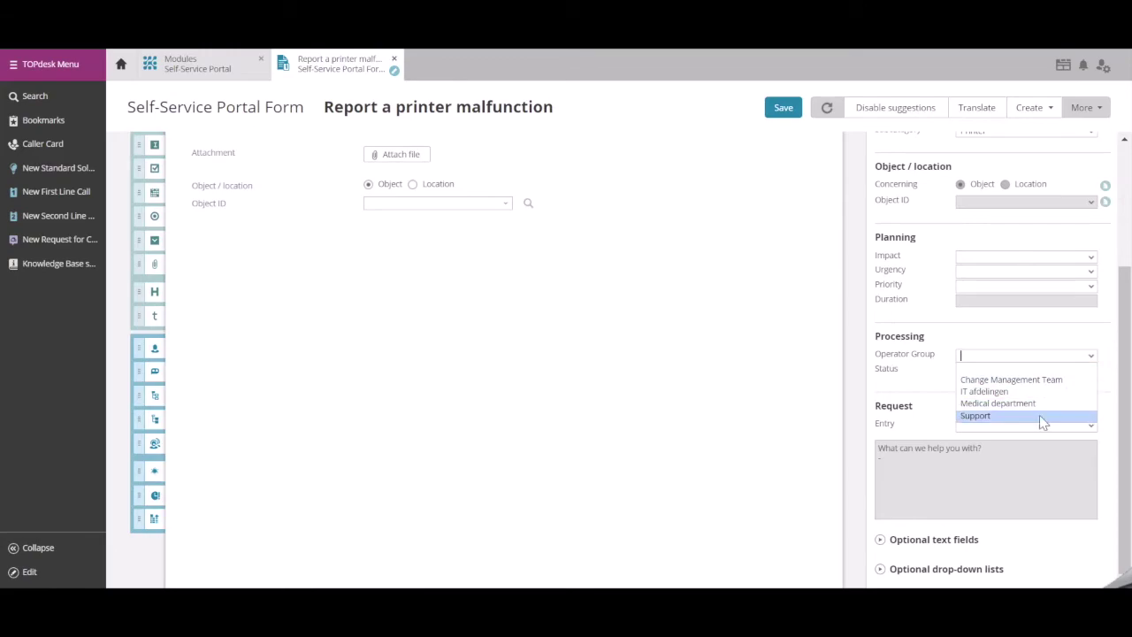
left_click(1039, 415)
left_click(1091, 370)
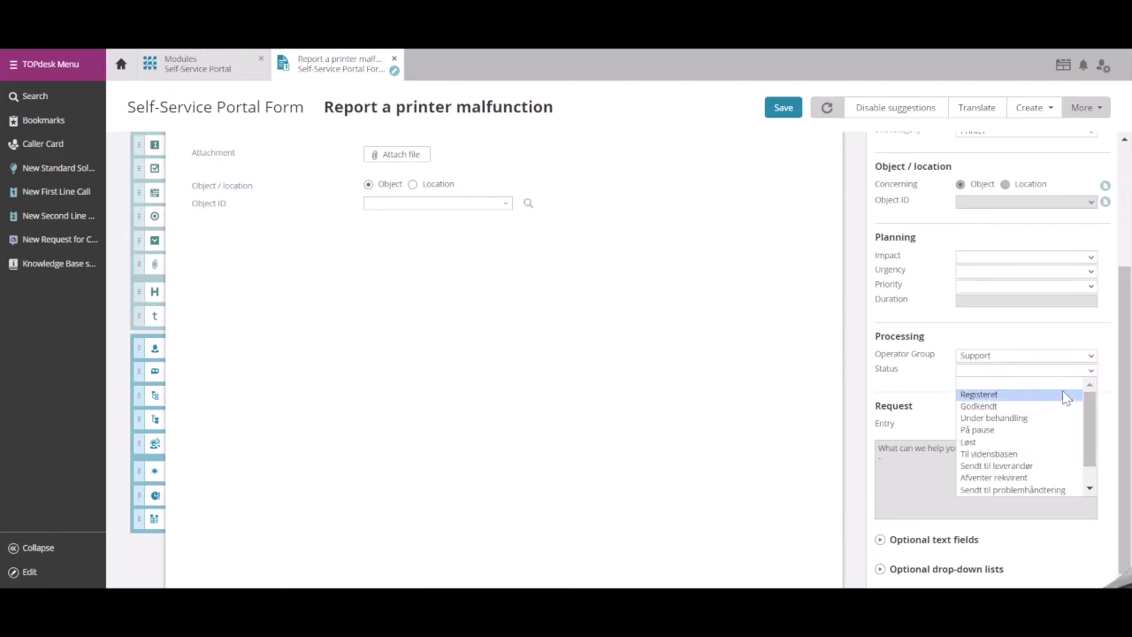
left_click(1062, 395)
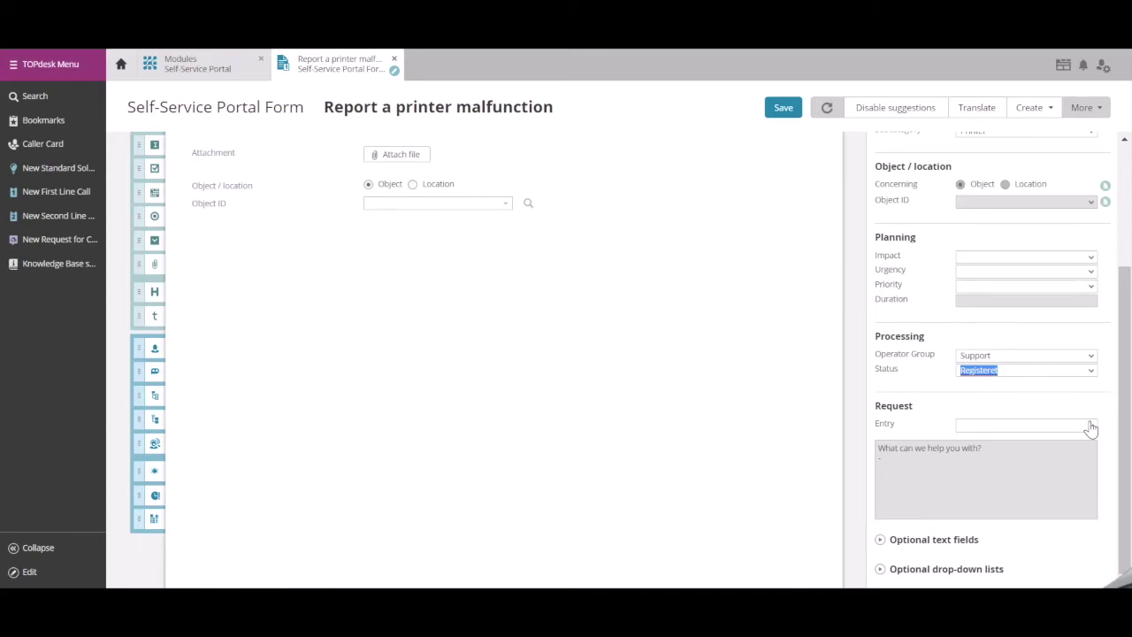
left_click(1091, 425)
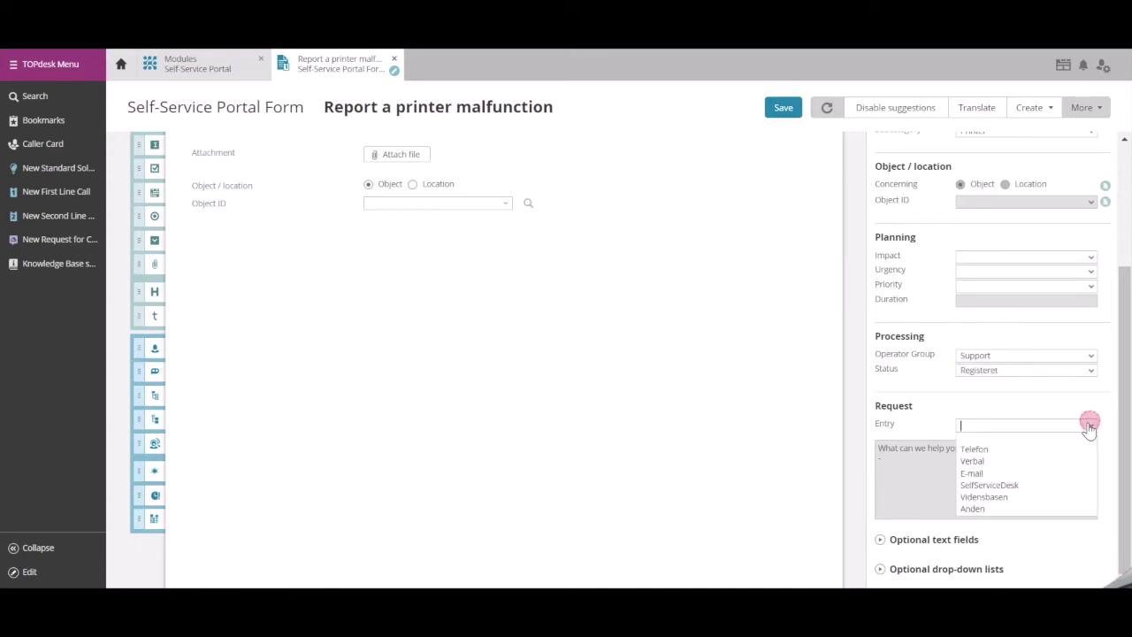
left_click(1045, 487)
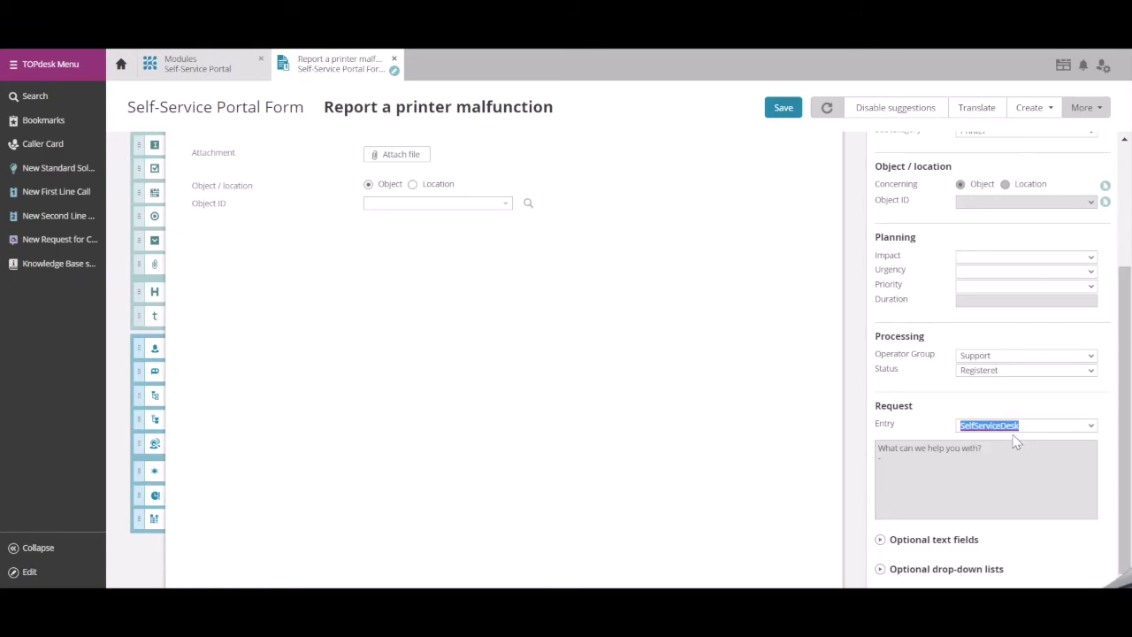
Save the printer malfunction form with its questions and card settings
scroll(1015, 442, "up", 4)
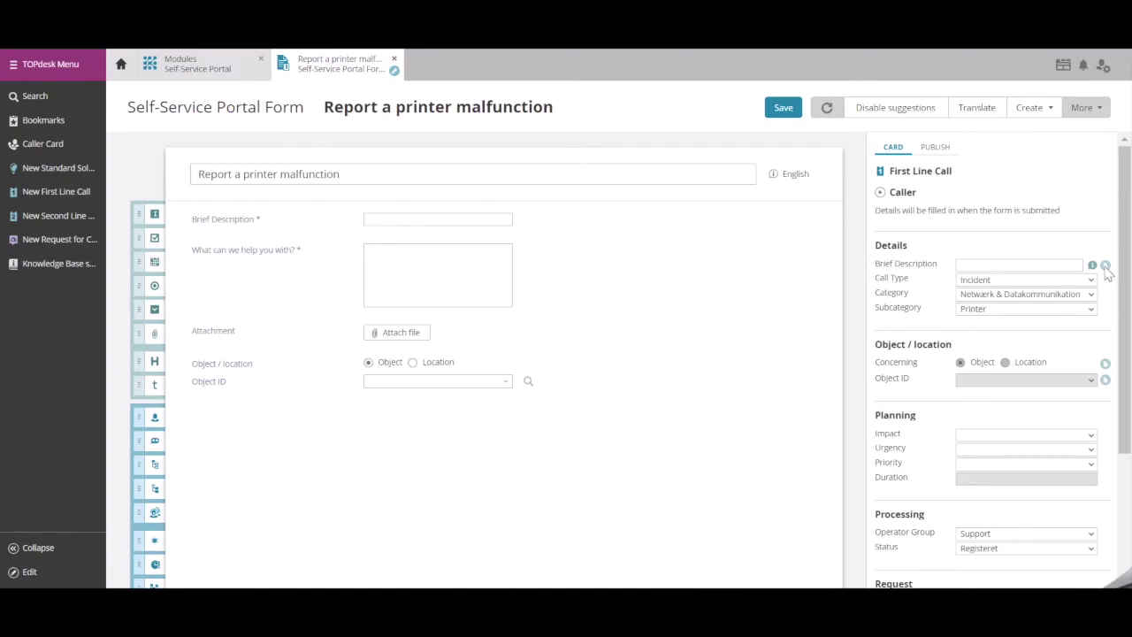
mouse_move(1105, 268)
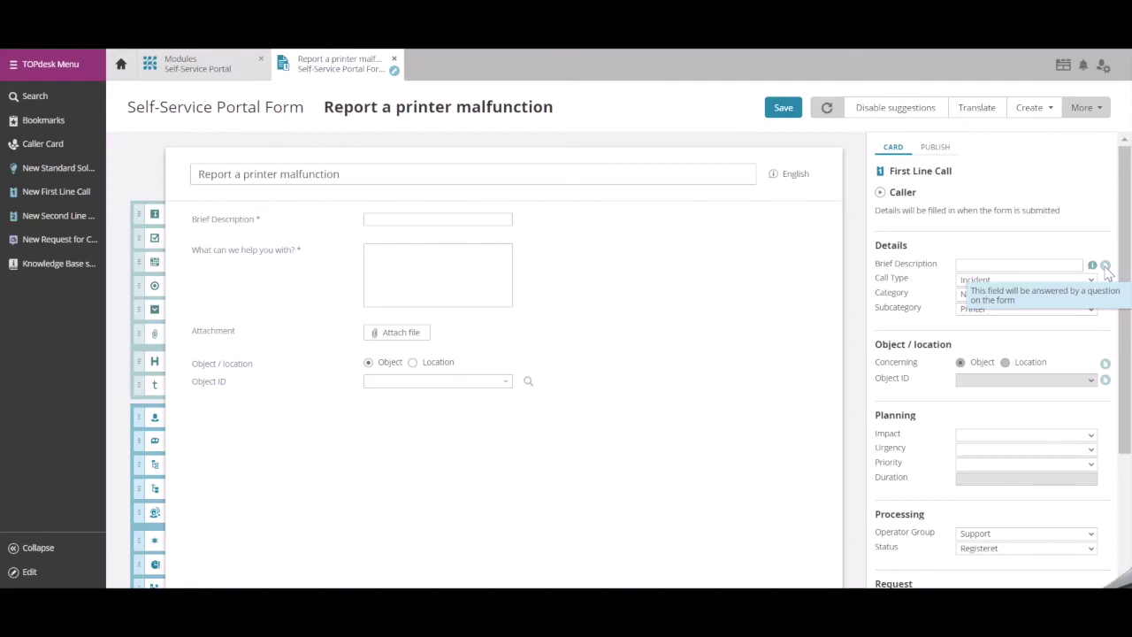
left_click(783, 111)
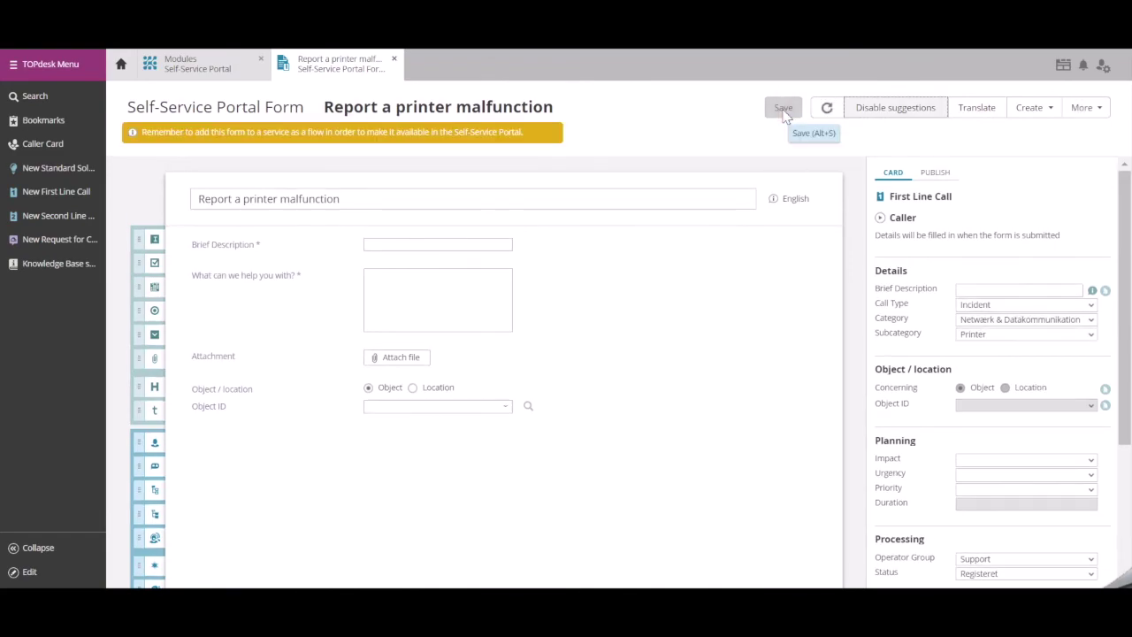